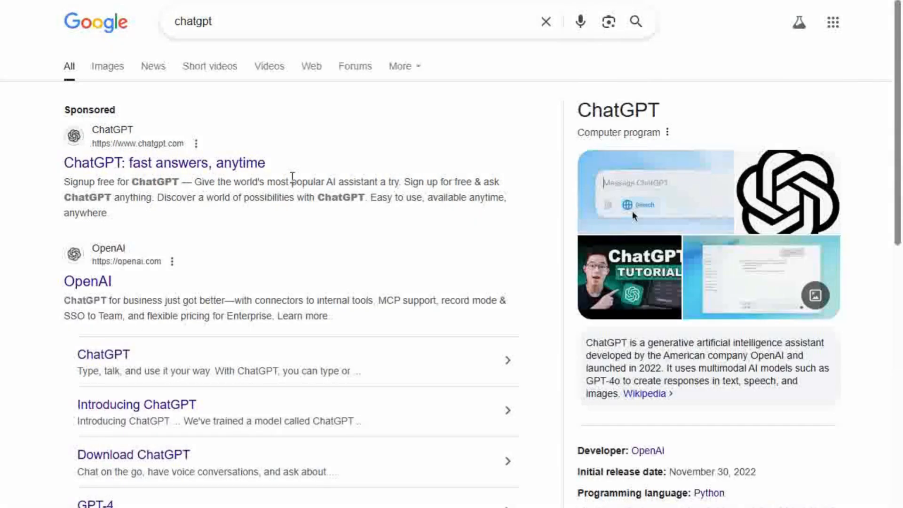
Step: Sign up for ChatGPT with a Google account from the sponsored search result
left_click(244, 166)
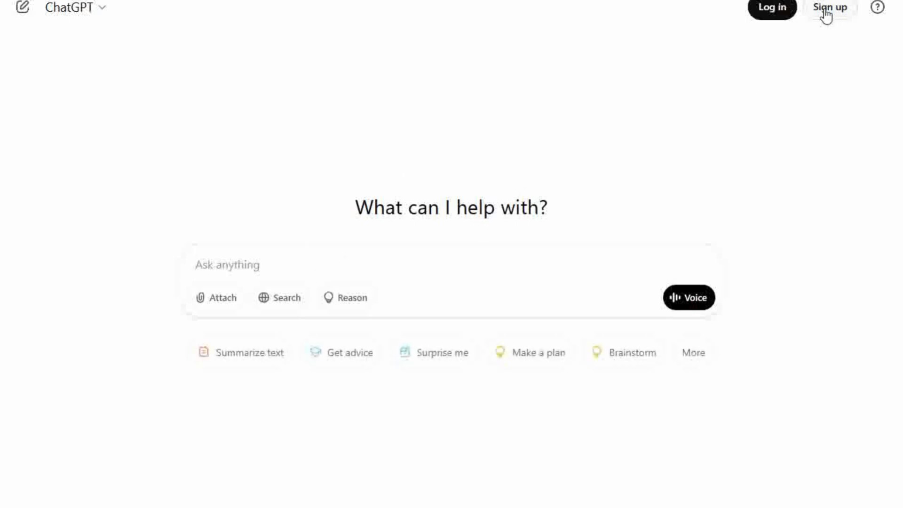
left_click(823, 14)
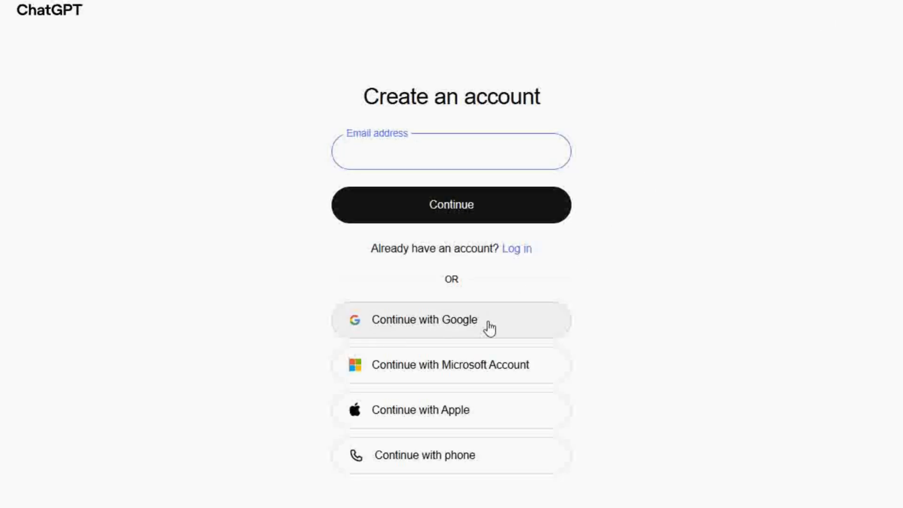
left_click(486, 325)
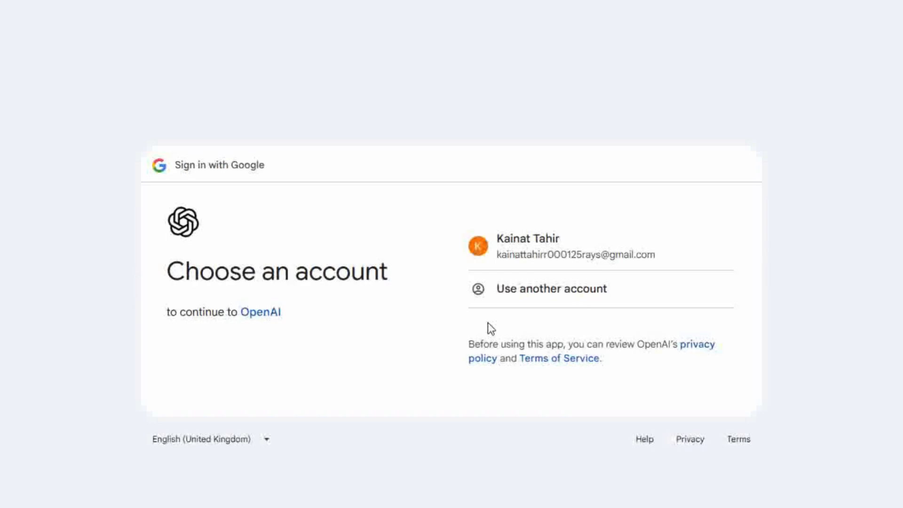
left_click(517, 242)
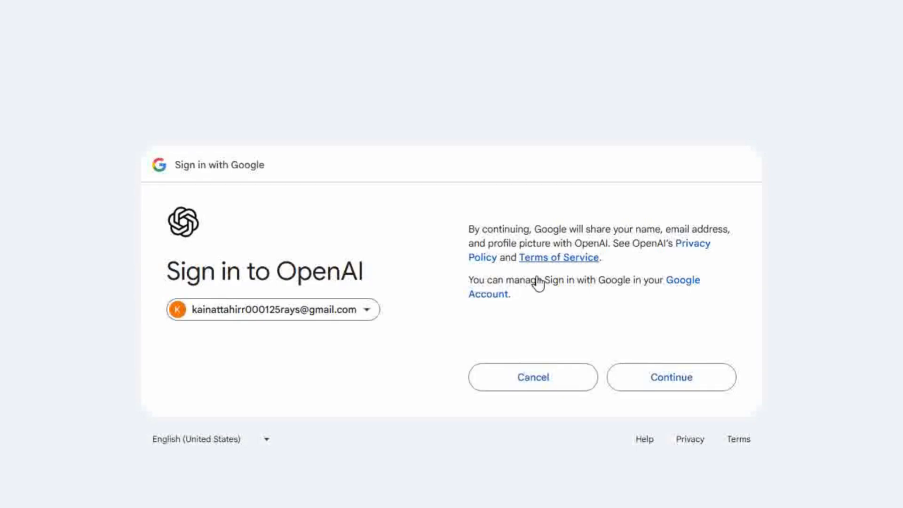
left_click(651, 376)
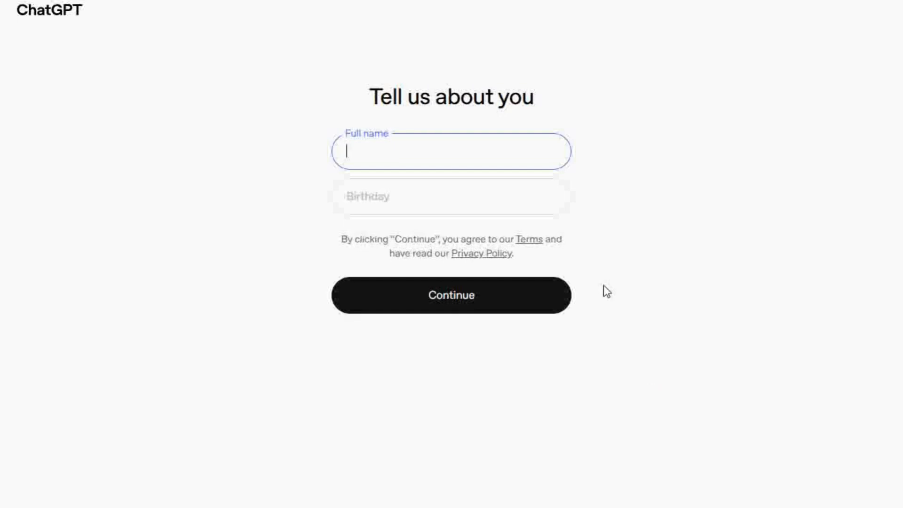
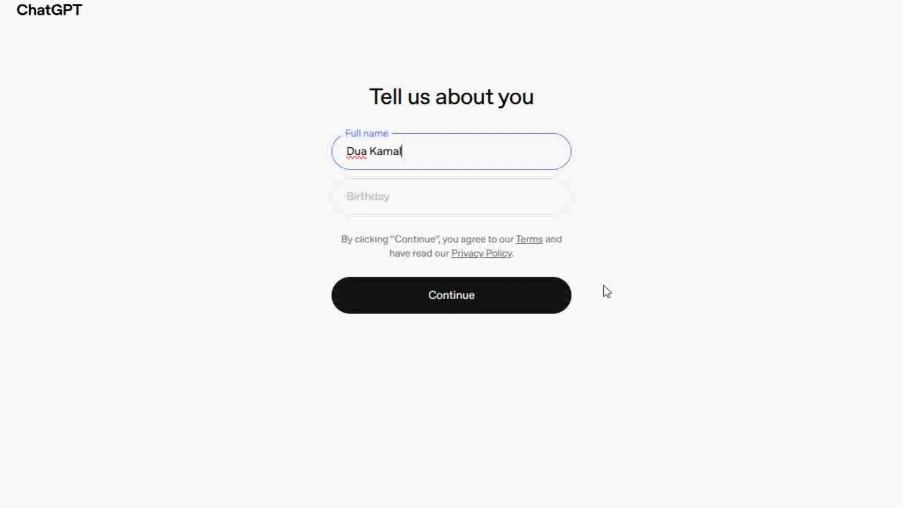
Step: Enter the user's full name and birth date, correcting the year to 2006, and submit
left_click(493, 191)
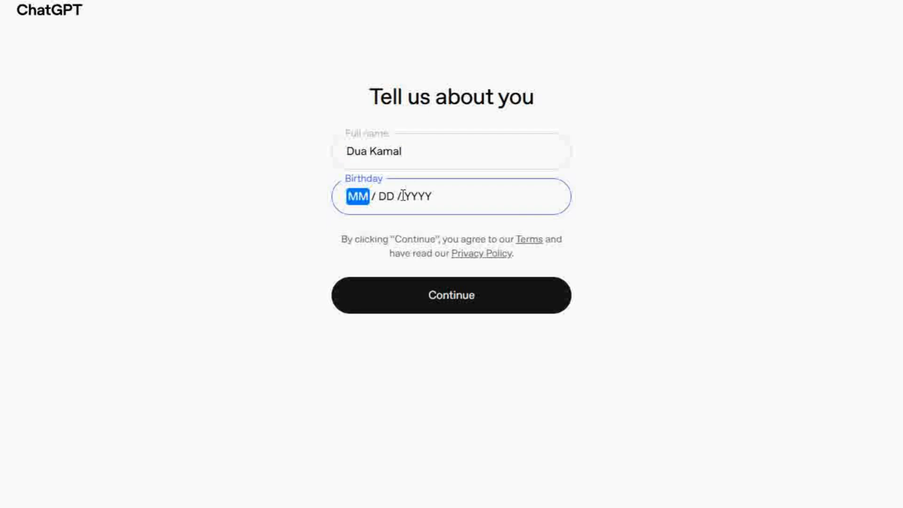
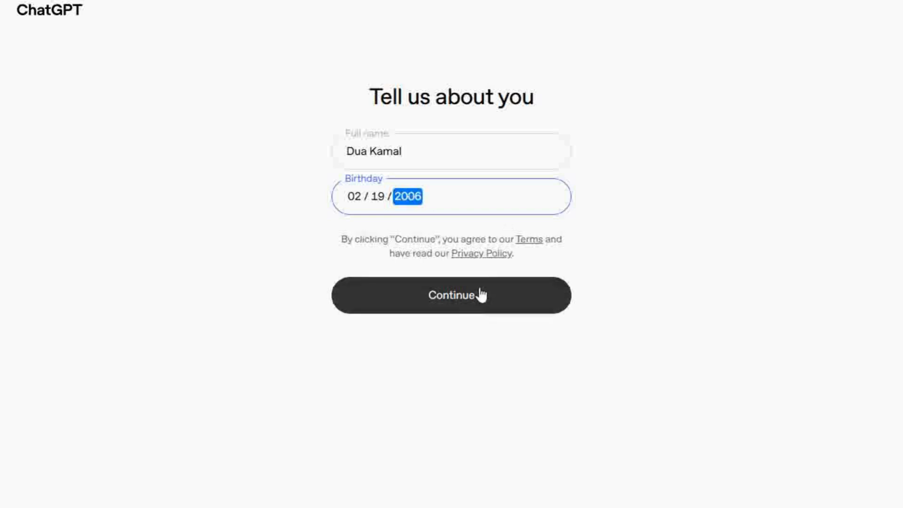
left_click(480, 294)
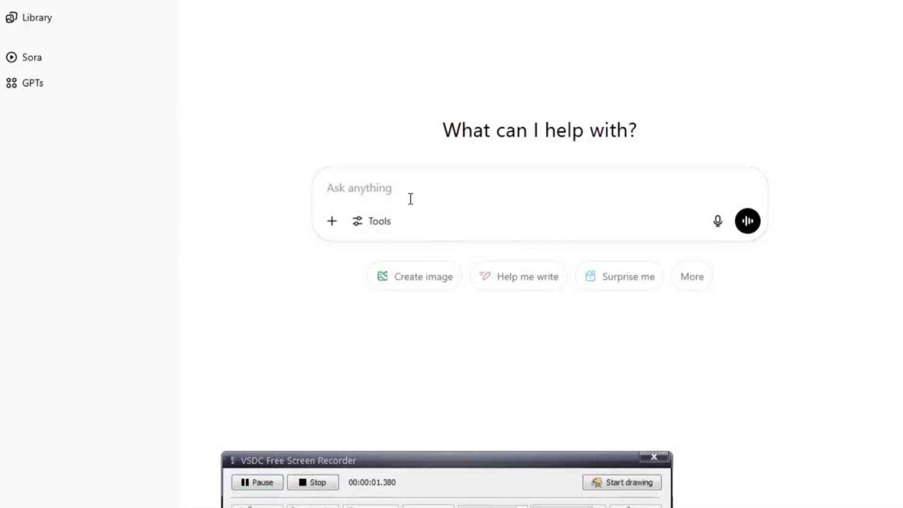
Step: Ask ChatGPT 'whats a wether like in tokyo today' and review the forecast
type("w")
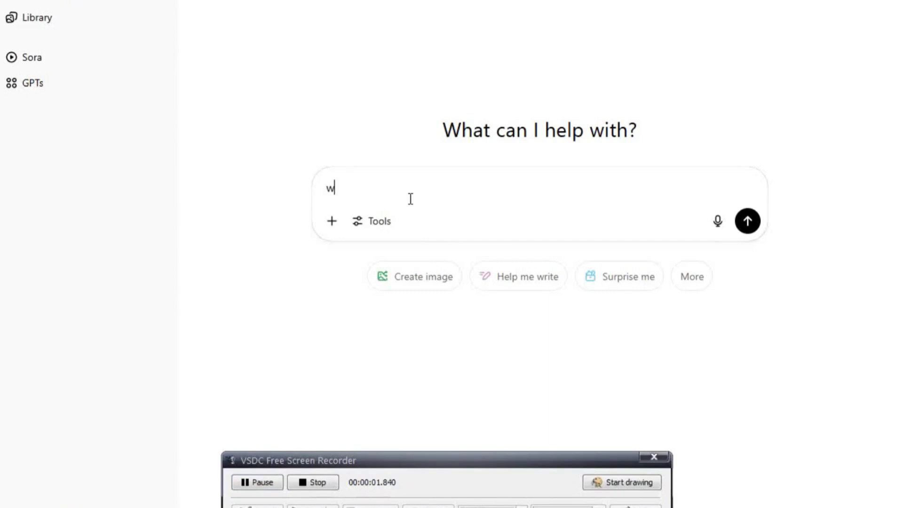
type("hats a we")
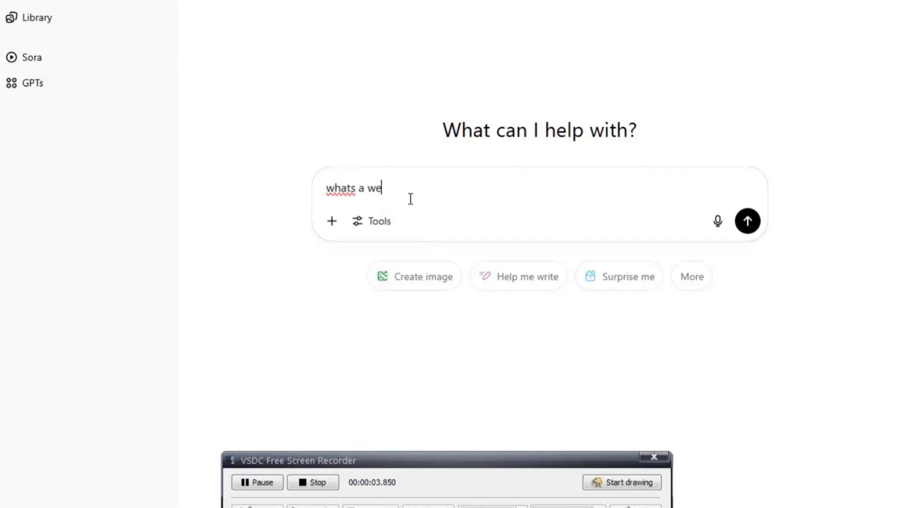
type("ther like in tok")
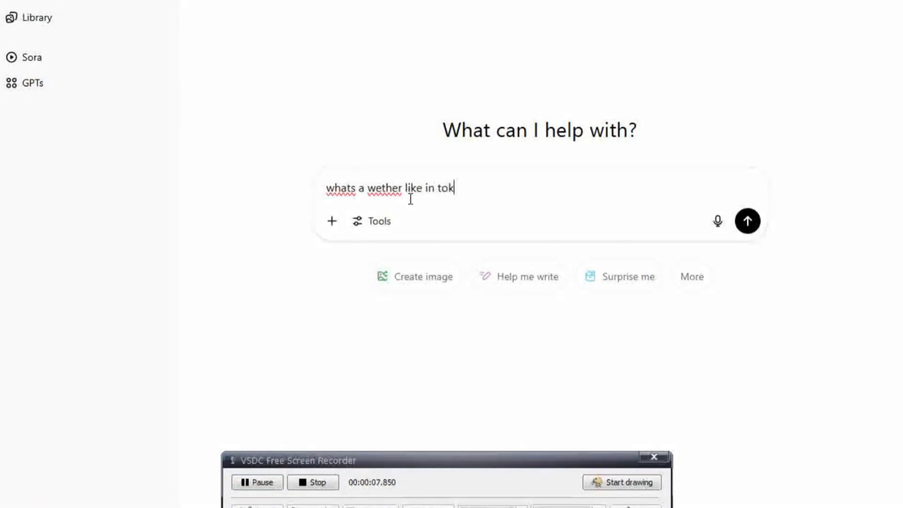
type("yo today")
key("Return")
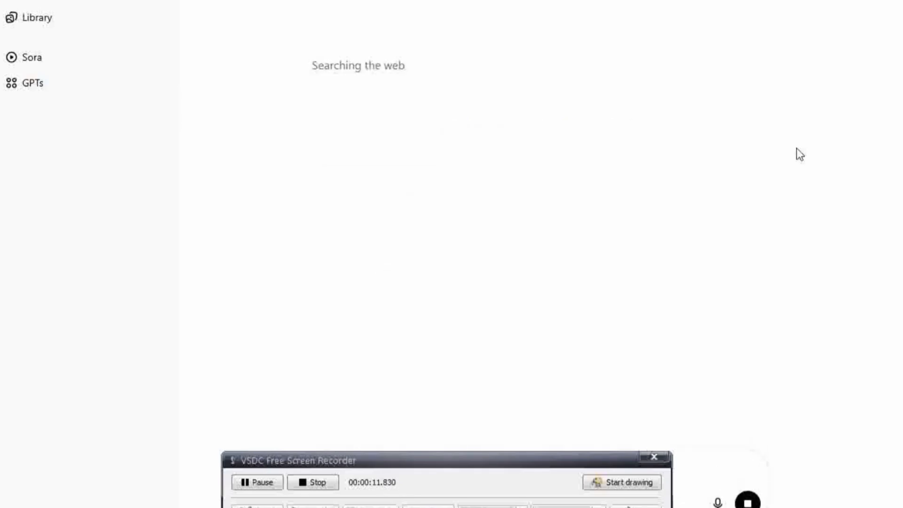
left_click_drag(547, 462, 574, 507)
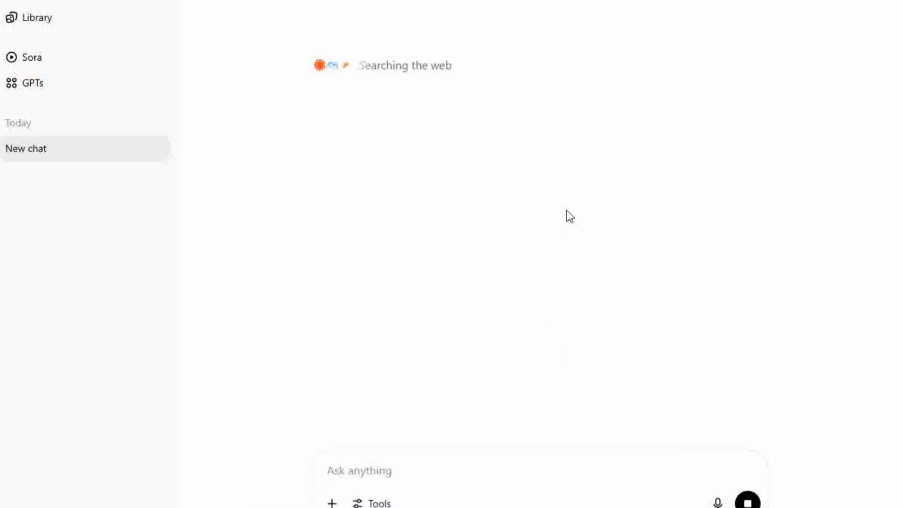
scroll(522, 212, "down", 1)
scroll(517, 232, "up", 1)
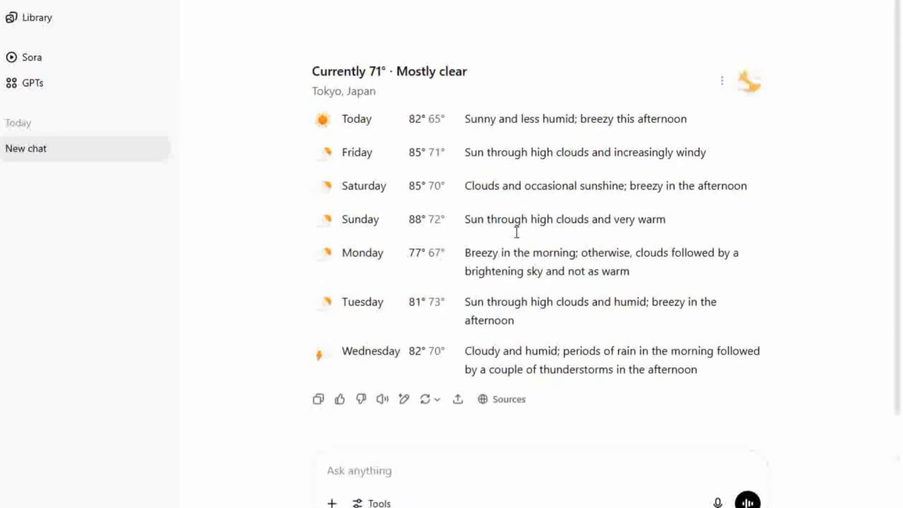
scroll(516, 232, "down", 1)
Step: Send the follow-up 'give some explanation' for a plain-language explanation
left_click(498, 477)
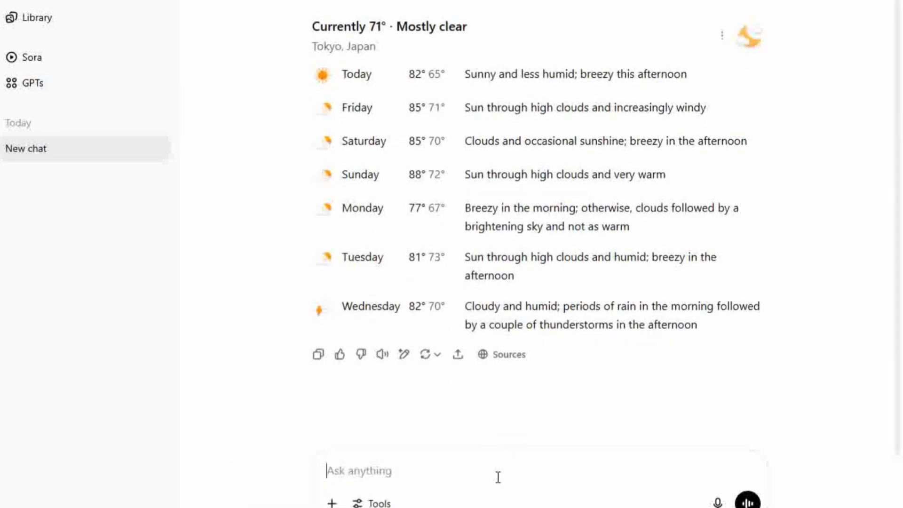
type("give some")
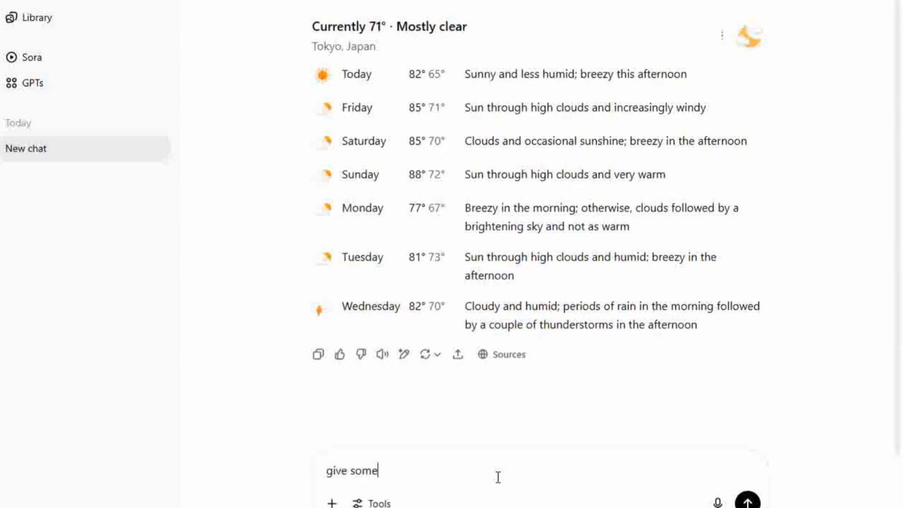
type(" explanation")
key("Return")
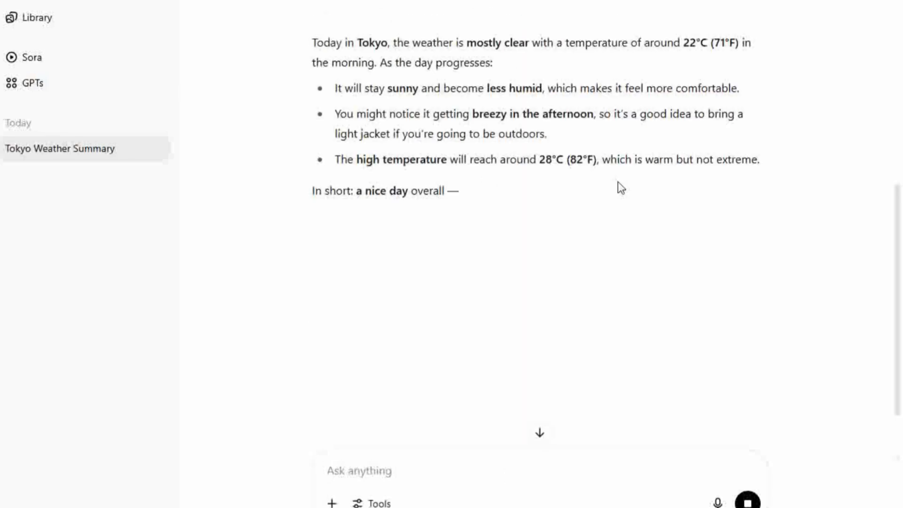
scroll(619, 188, "down", 2)
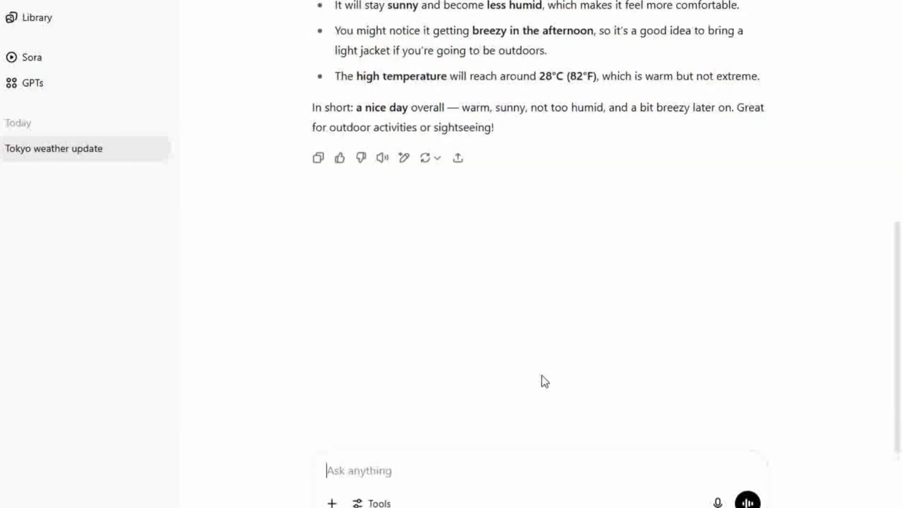
Step: Request 'write a short sdory on little cat' and scroll through the resulting story
type("write a")
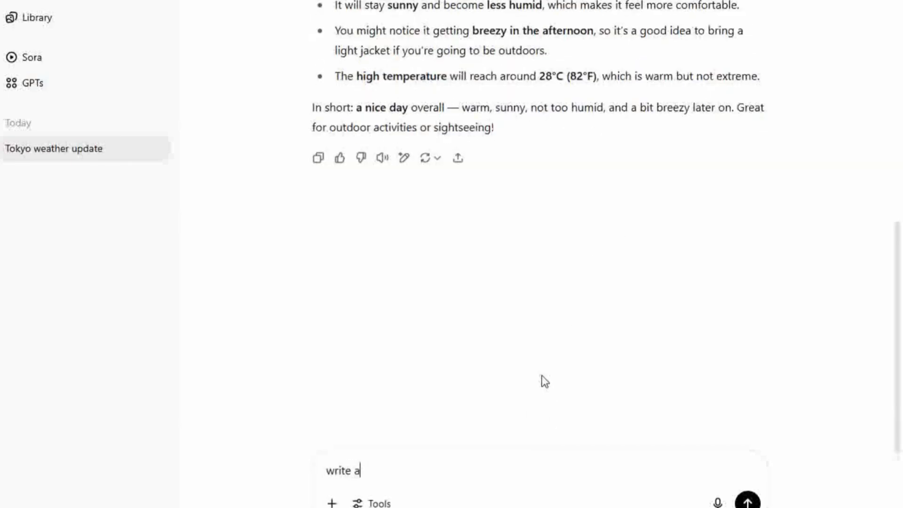
type(" sho")
type("rt sd")
type("ory o")
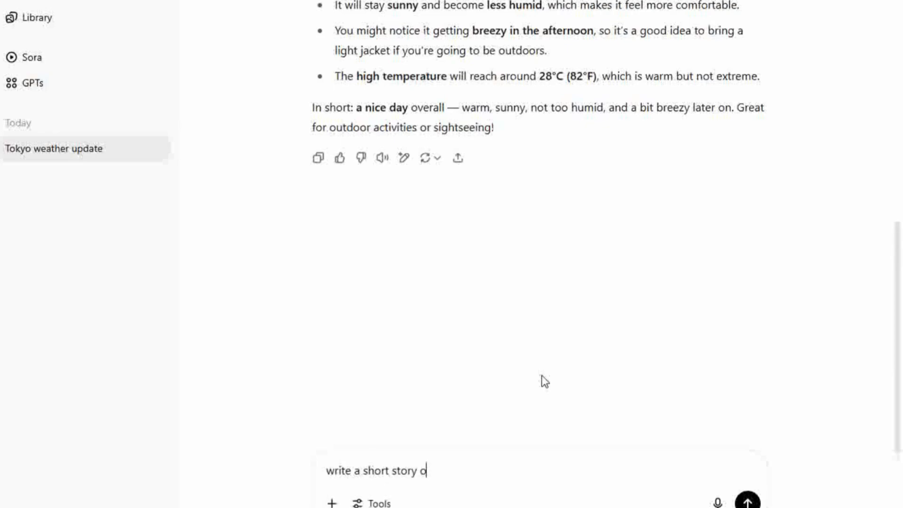
type("n little cat")
key("Return")
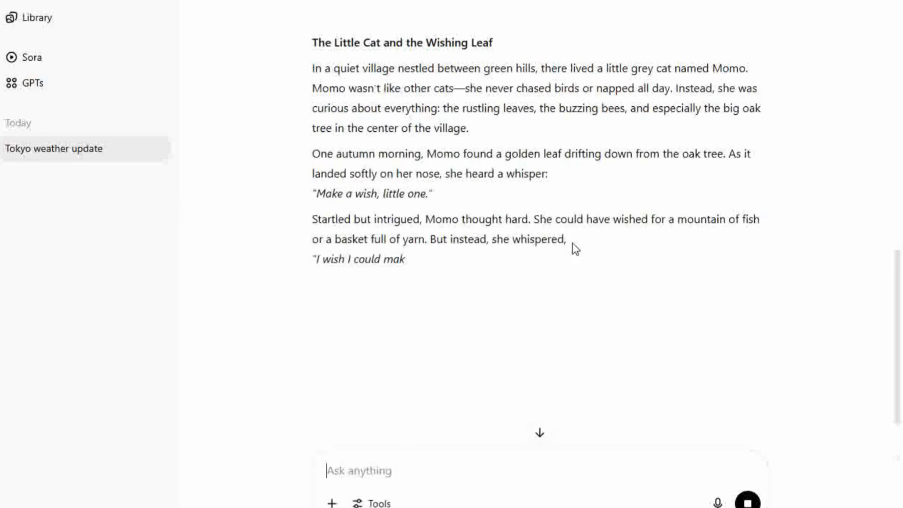
scroll(578, 277, "down", 2)
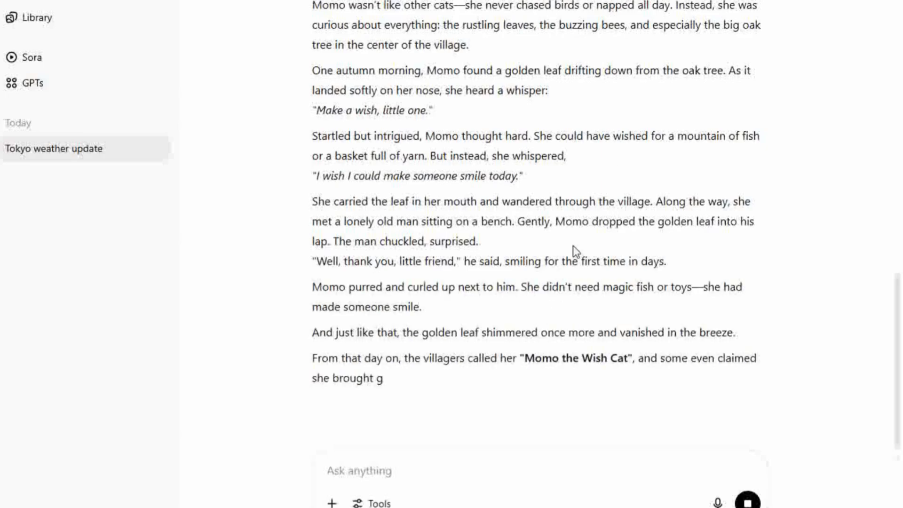
scroll(573, 245, "down", 2)
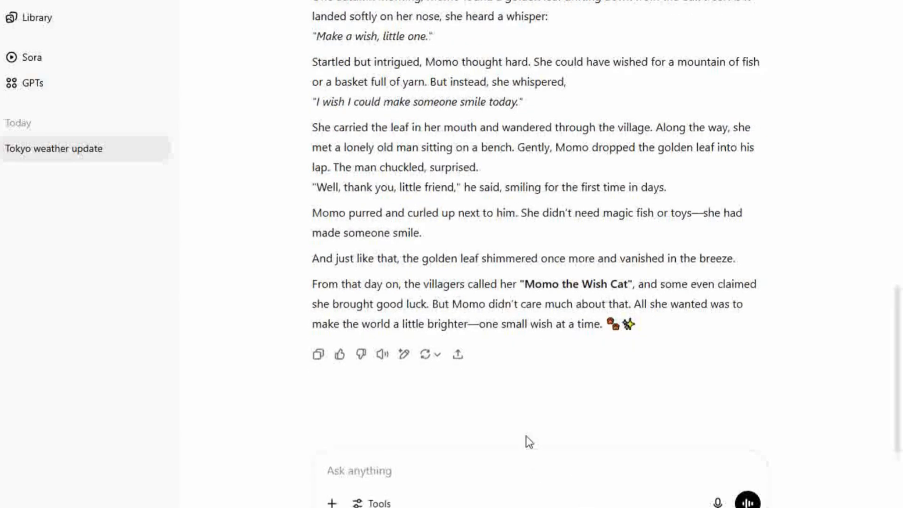
Step: Send 'could you change this story in poem' to turn the cat story into a poem
type("could yo")
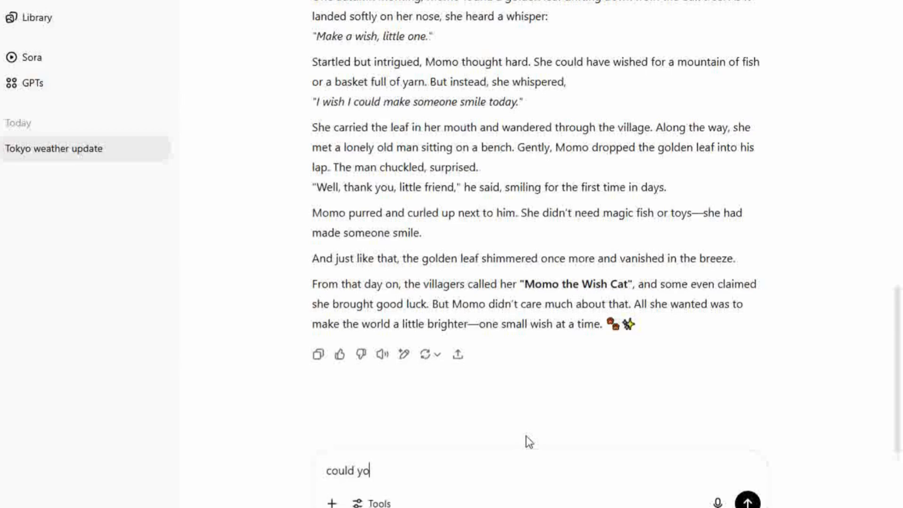
type("u cahnge tg")
key("BackSpace")
type("his")
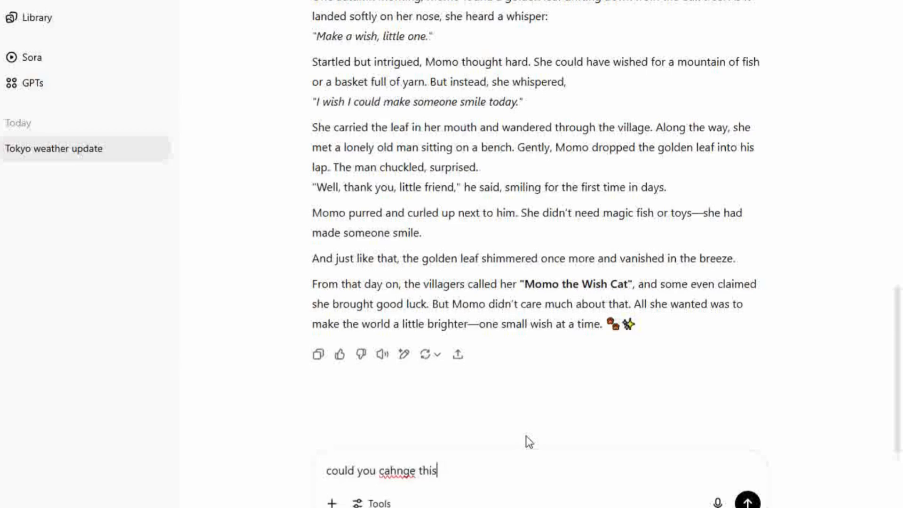
type(" story in poem")
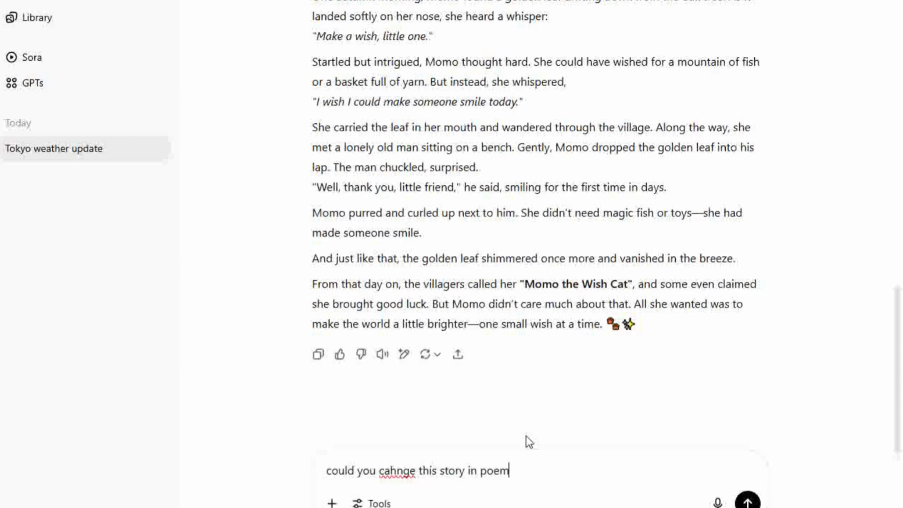
key("Return")
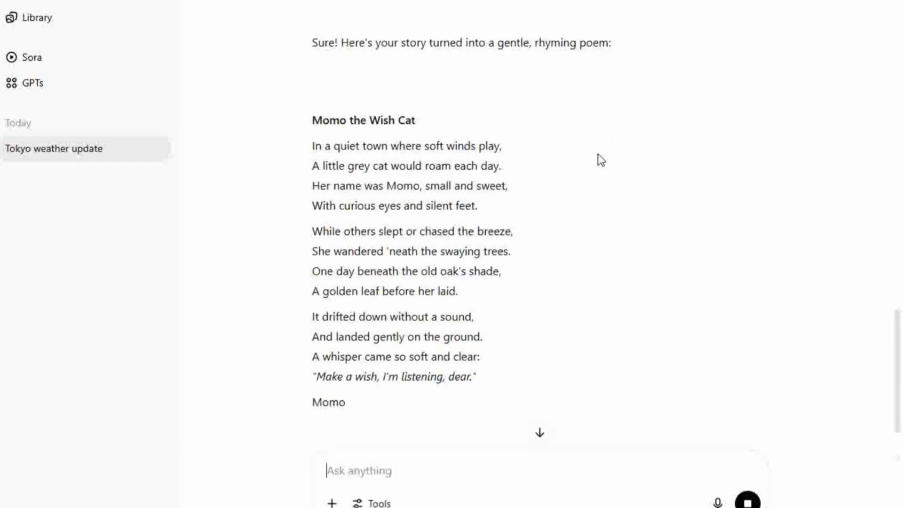
Step: Scroll to the poem's end and send 'make a short report on thi story'
scroll(536, 175, "down", 3)
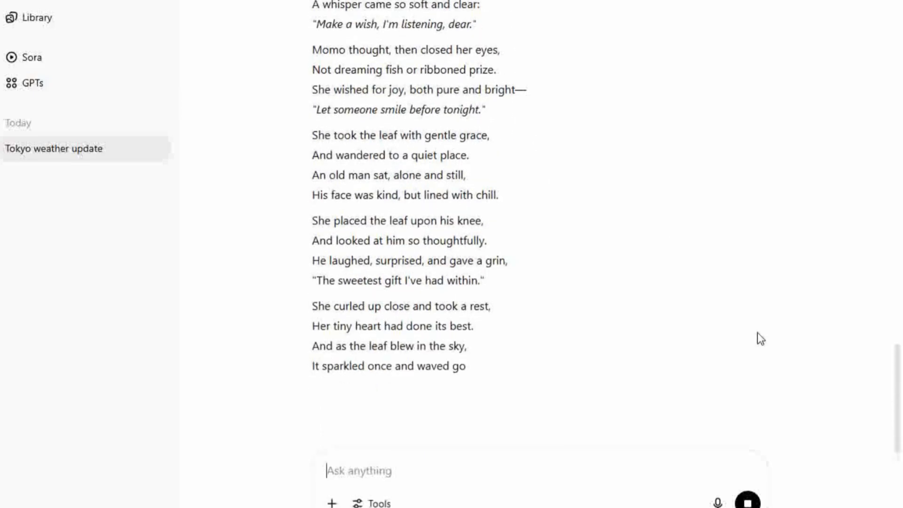
scroll(620, 306, "down", 1)
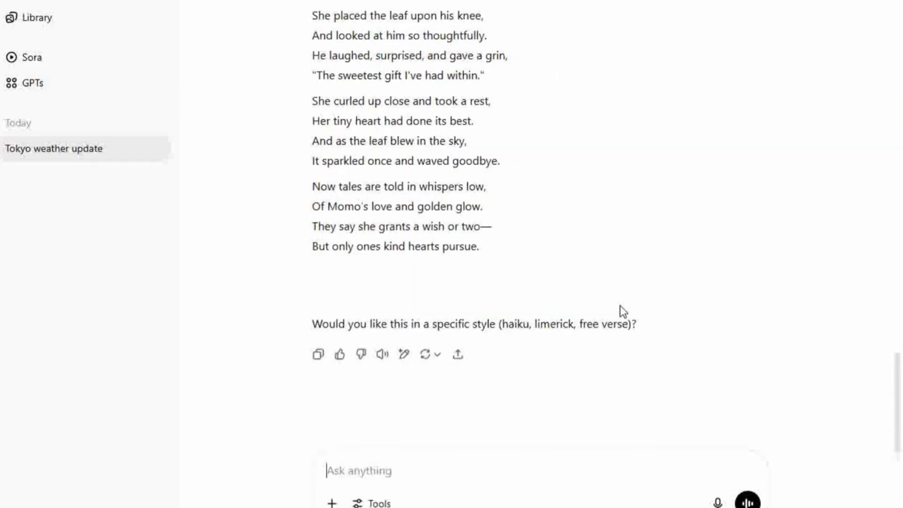
type("make a")
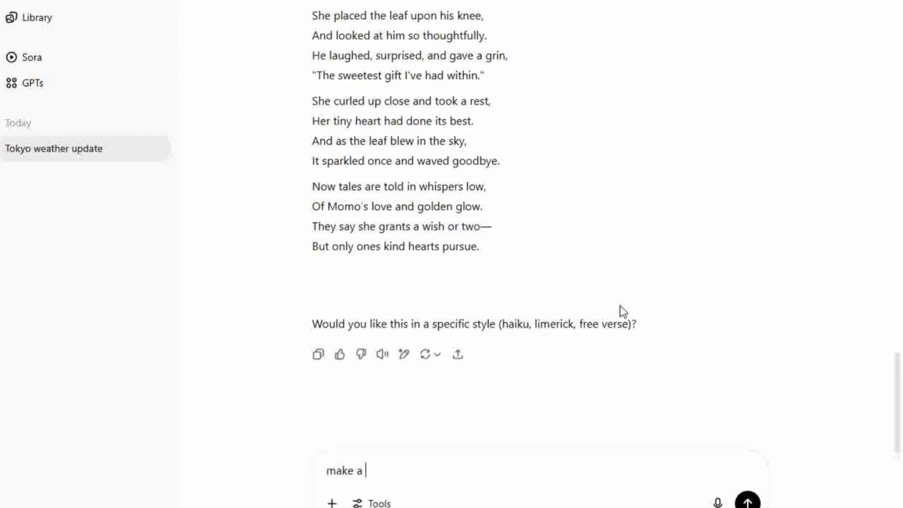
type(" short report on thi st")
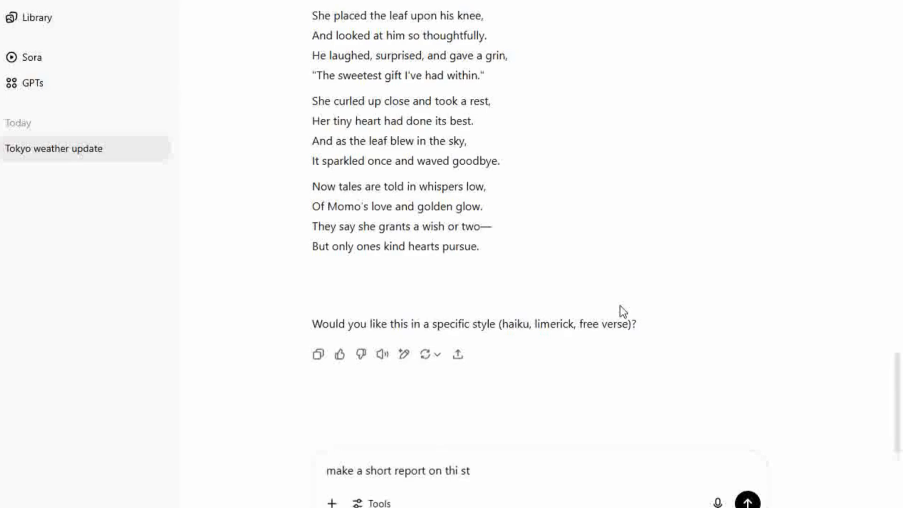
type("ory")
key("Return")
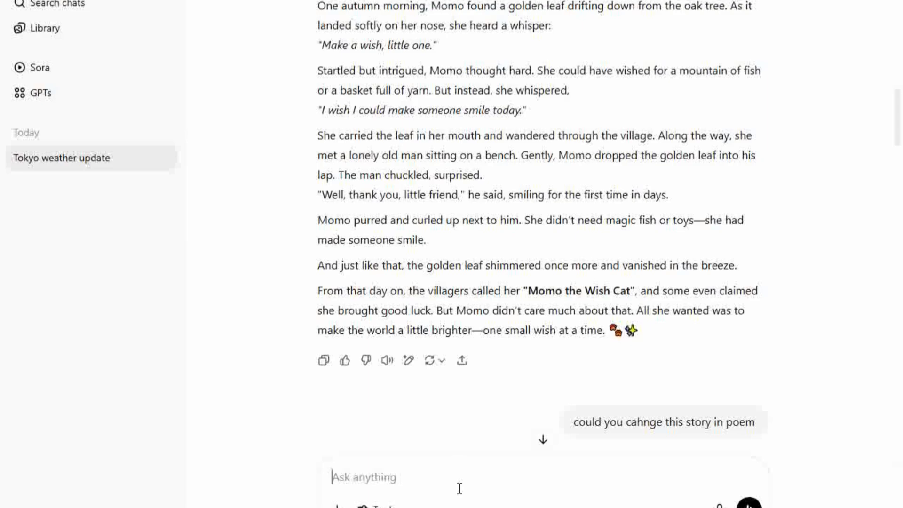
Step: Send 'can you check my grammar', then submit a short sentence stating the user's name
type("can yo")
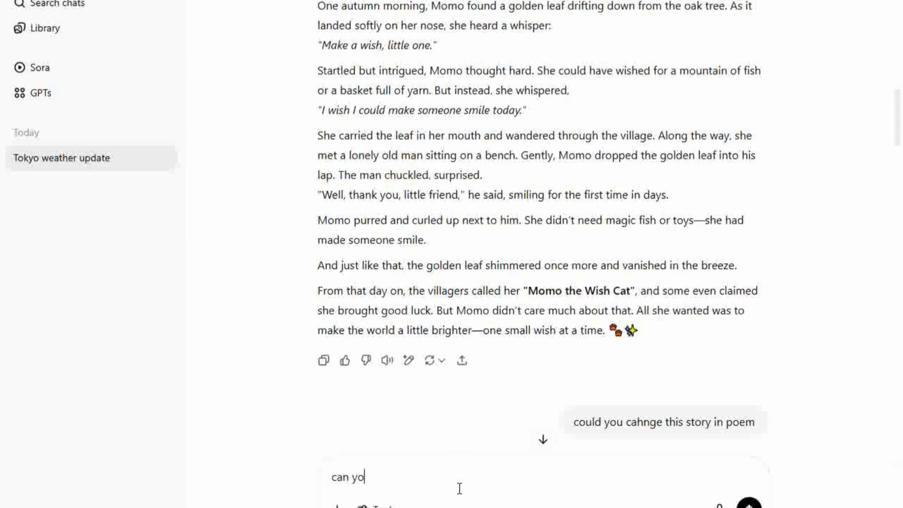
type("u check my gramma")
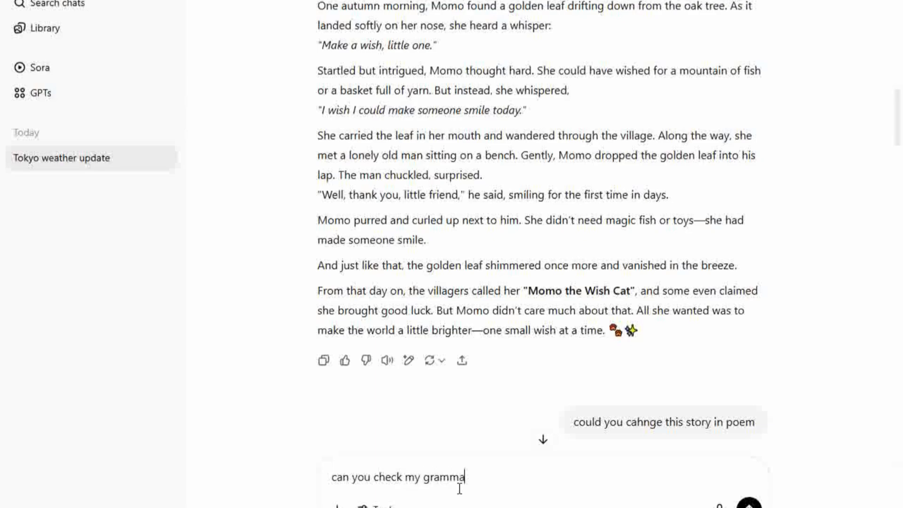
type("r")
key("Return")
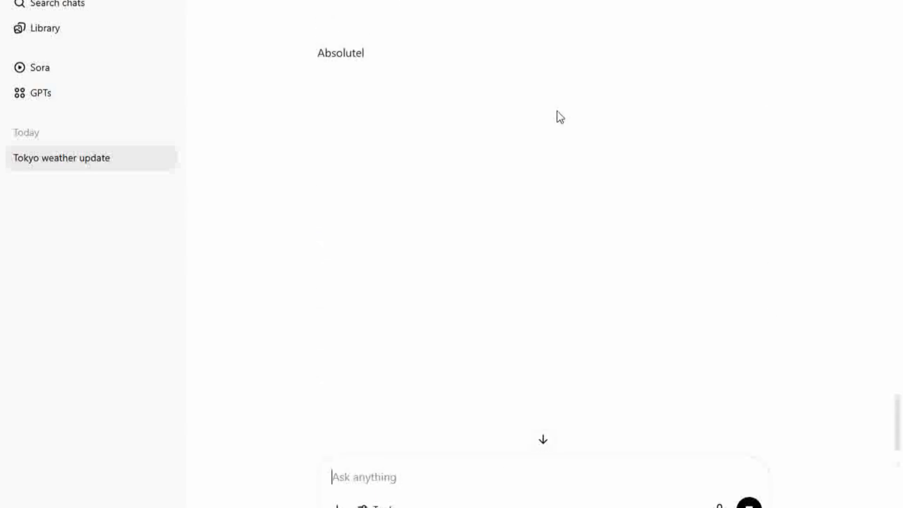
scroll(564, 108, "down", 2)
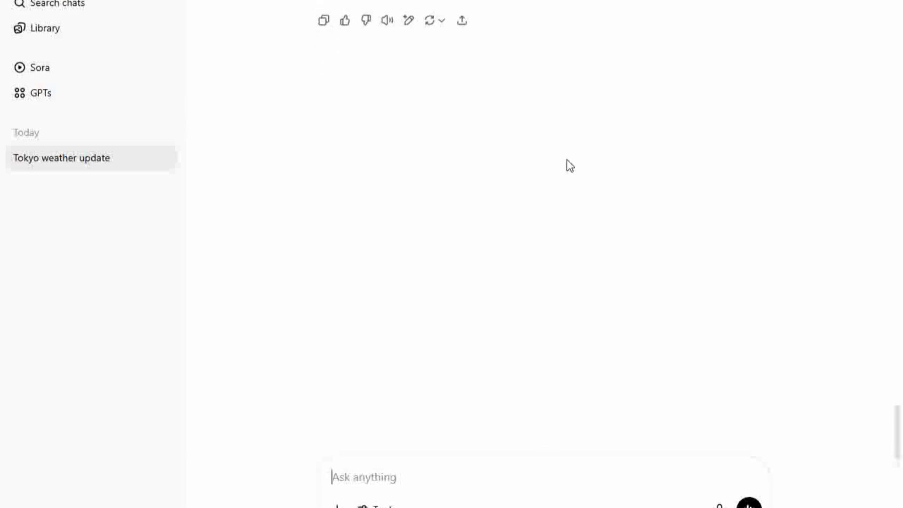
scroll(506, 378, "up", 3)
type("m")
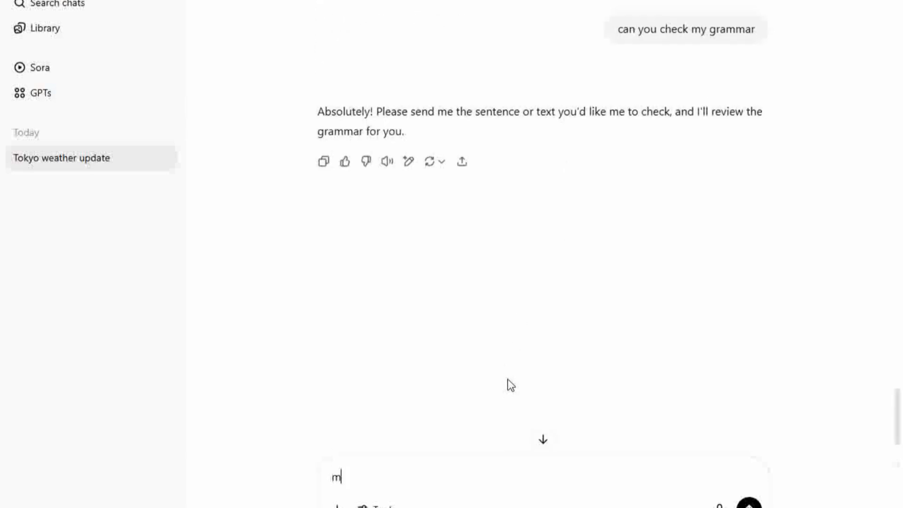
type("y name dua")
key("Return")
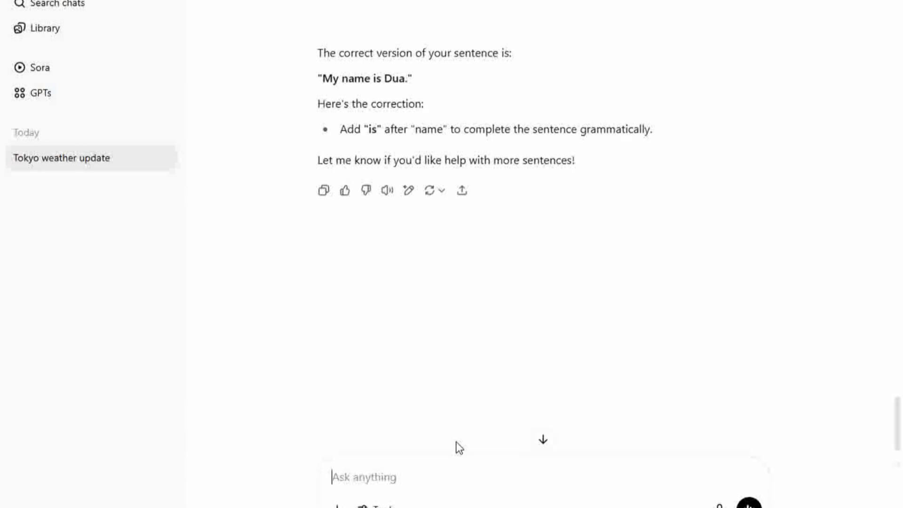
Step: Submit 'i am sleeping' and then 'i were sleeping' for grammar checking
type("i am sl")
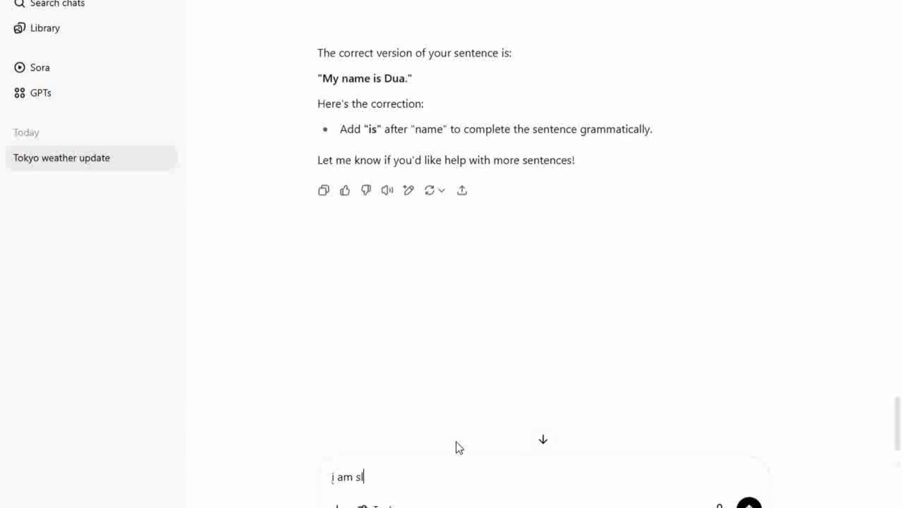
type("eeping")
key("Return")
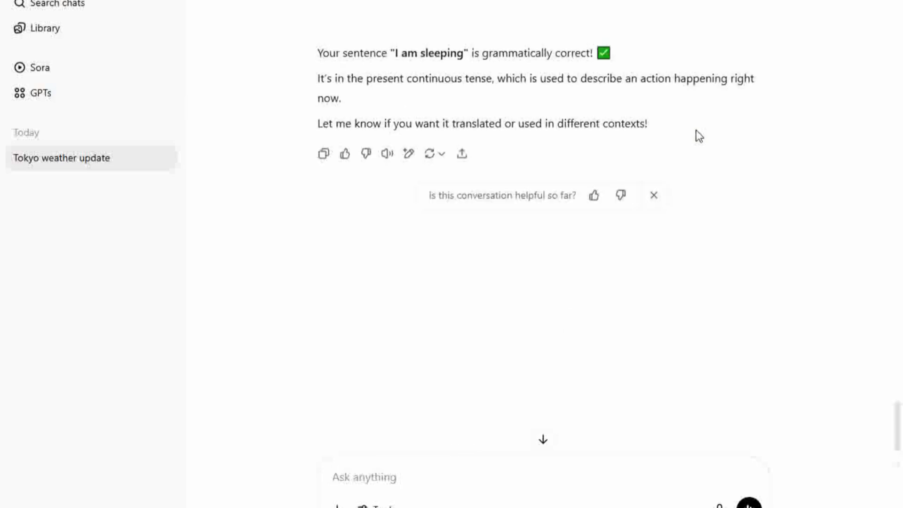
type("i")
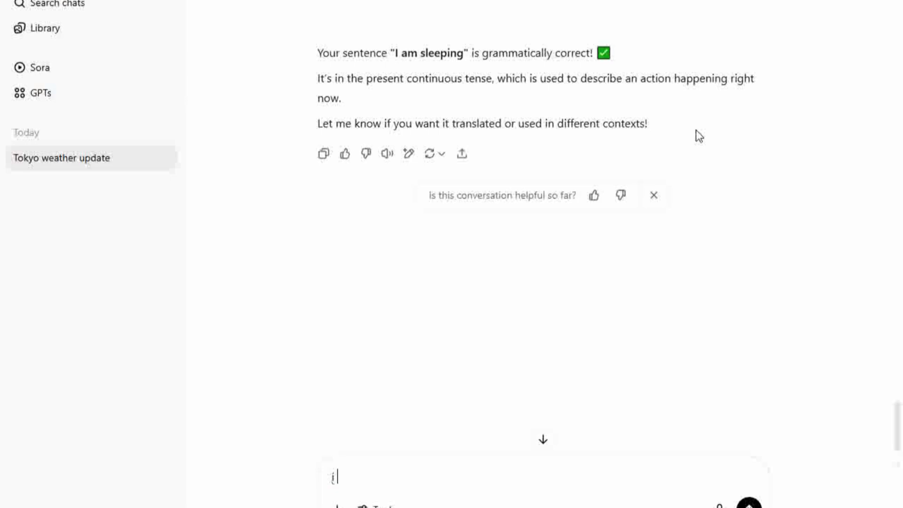
type(" were sleeping")
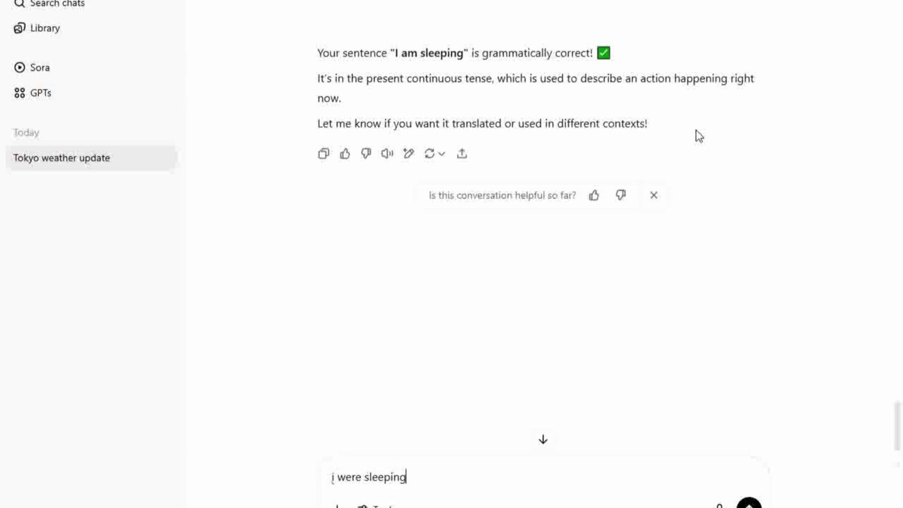
key("Return")
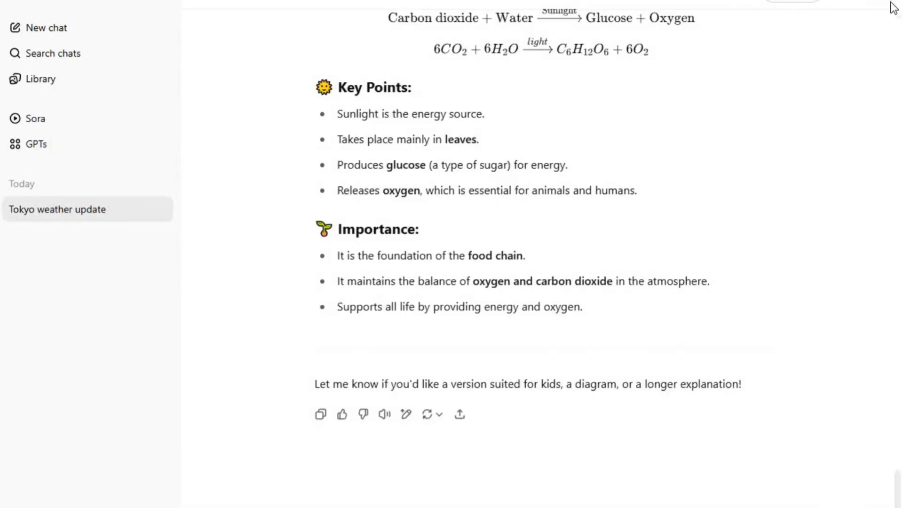
Step: Open ChatGPT Settings from the profile avatar menu
left_click(884, 5)
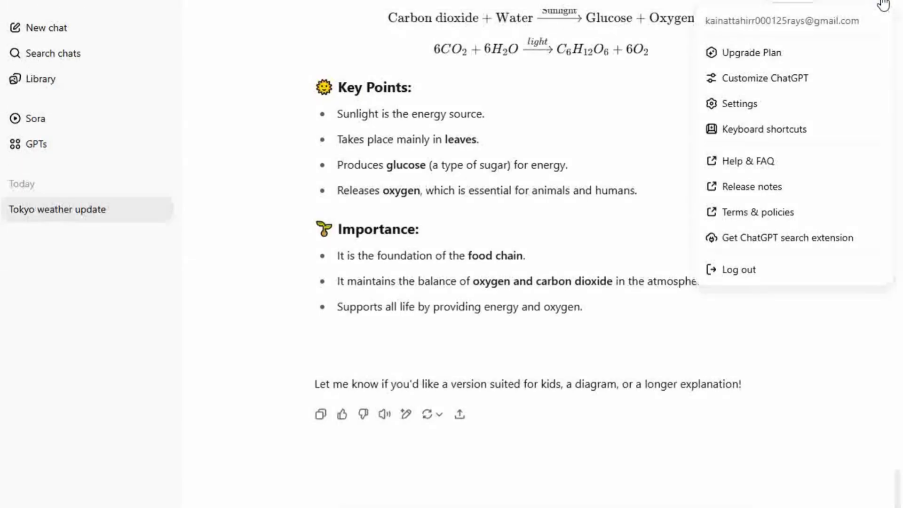
left_click(795, 105)
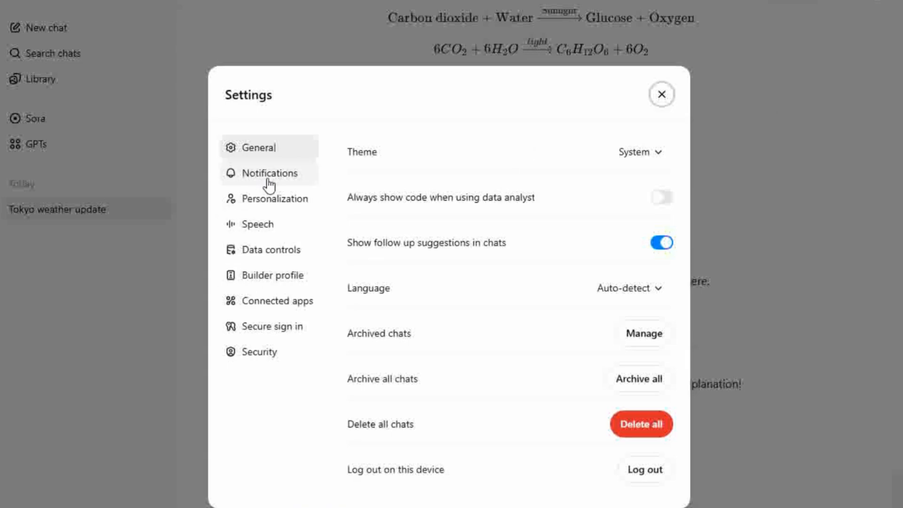
left_click(266, 181)
left_click(274, 148)
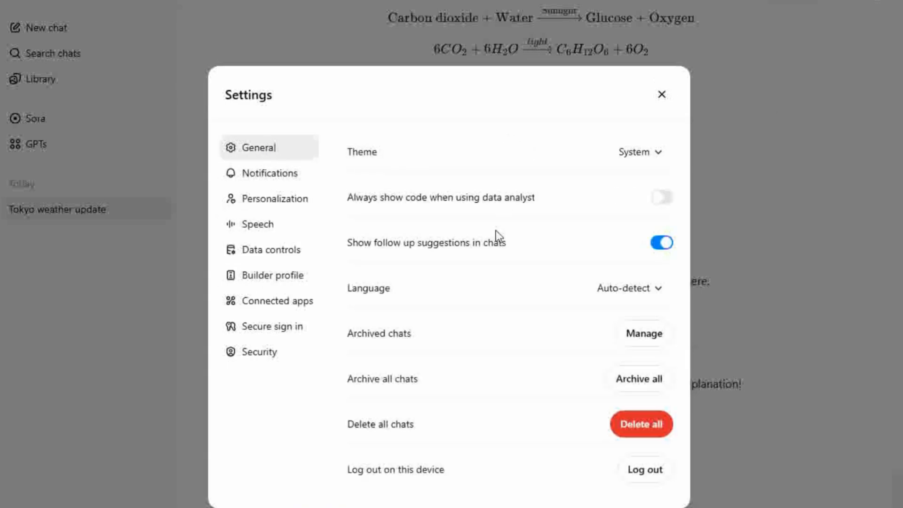
Step: Browse Notifications, Personalization, Speech, Data controls, Builder profile and Connected apps, ending on General
left_click(250, 177)
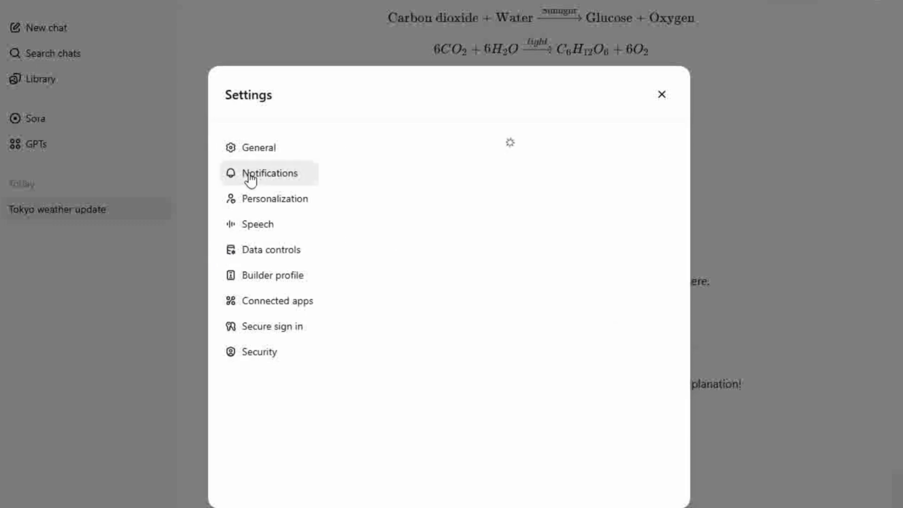
left_click(266, 205)
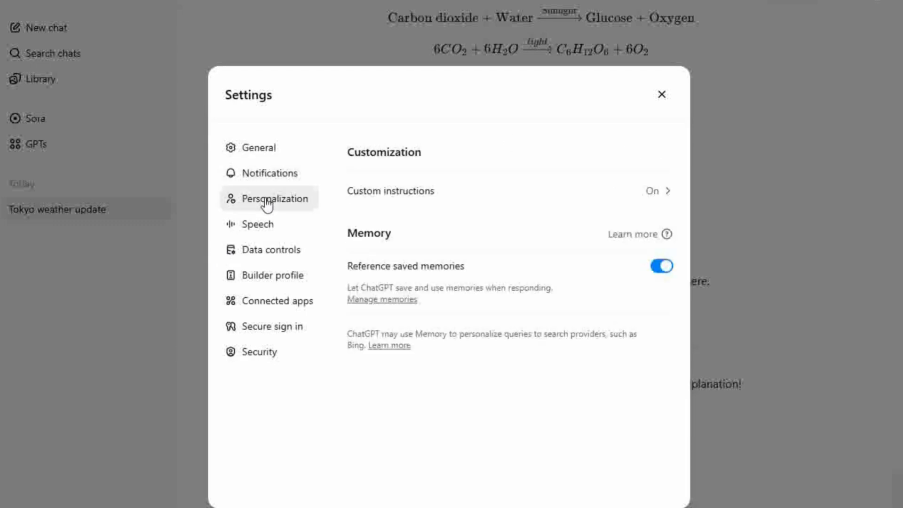
left_click(271, 227)
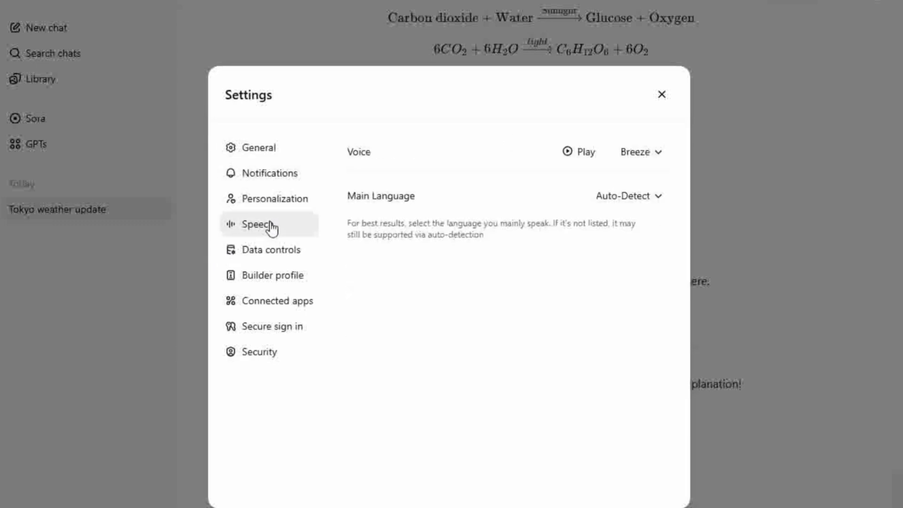
left_click(288, 257)
left_click(293, 281)
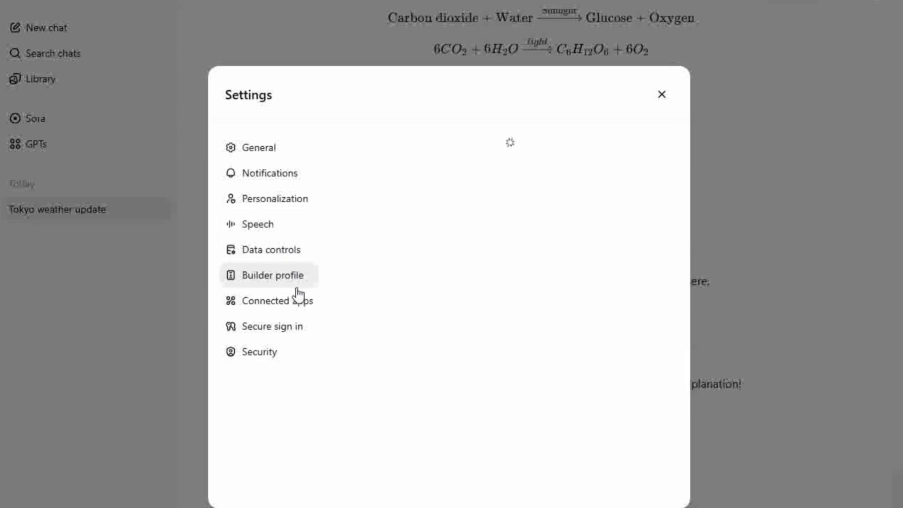
left_click(302, 303)
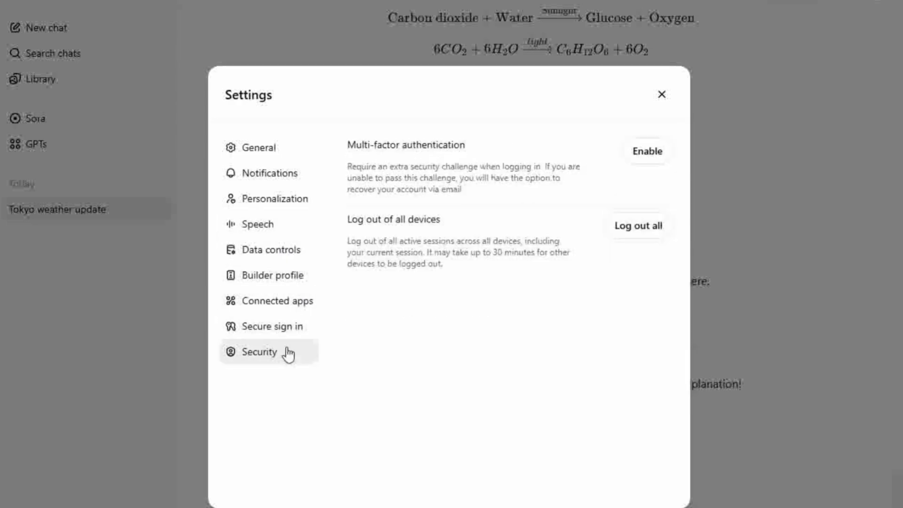
left_click(285, 151)
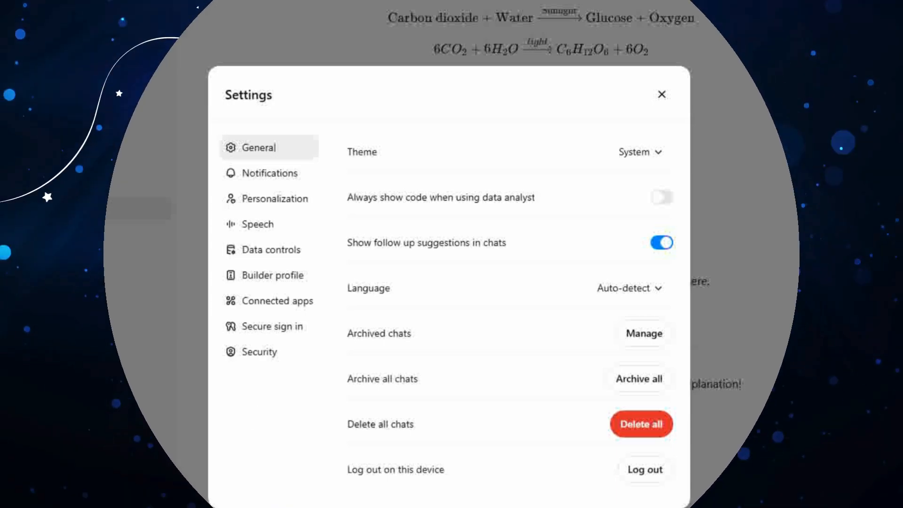